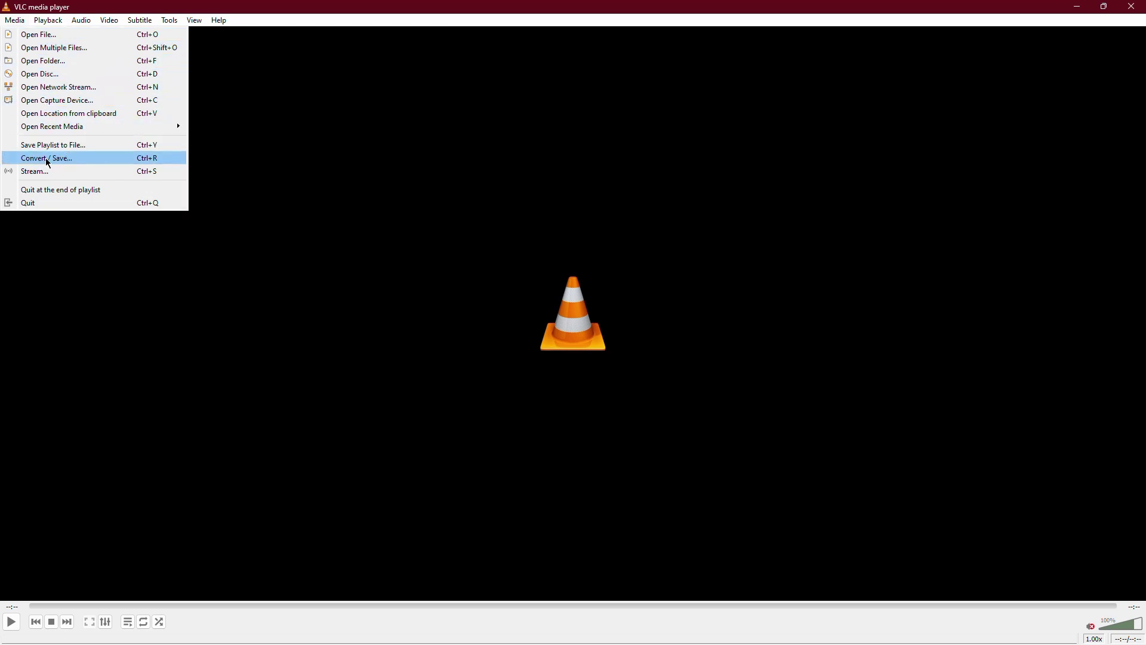
Step: Add the Desktop source video in Convert / Save, show more options and select the time fields
{"action": "left_click", "coordinate": [47, 159]}
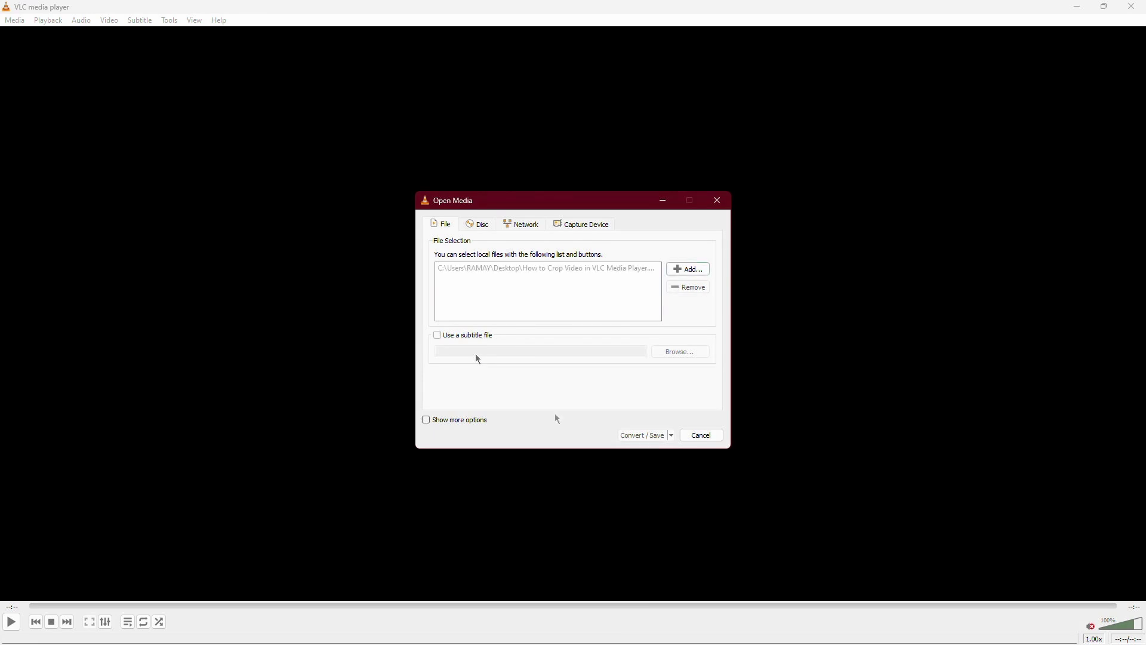
{"action": "left_click", "coordinate": [446, 419]}
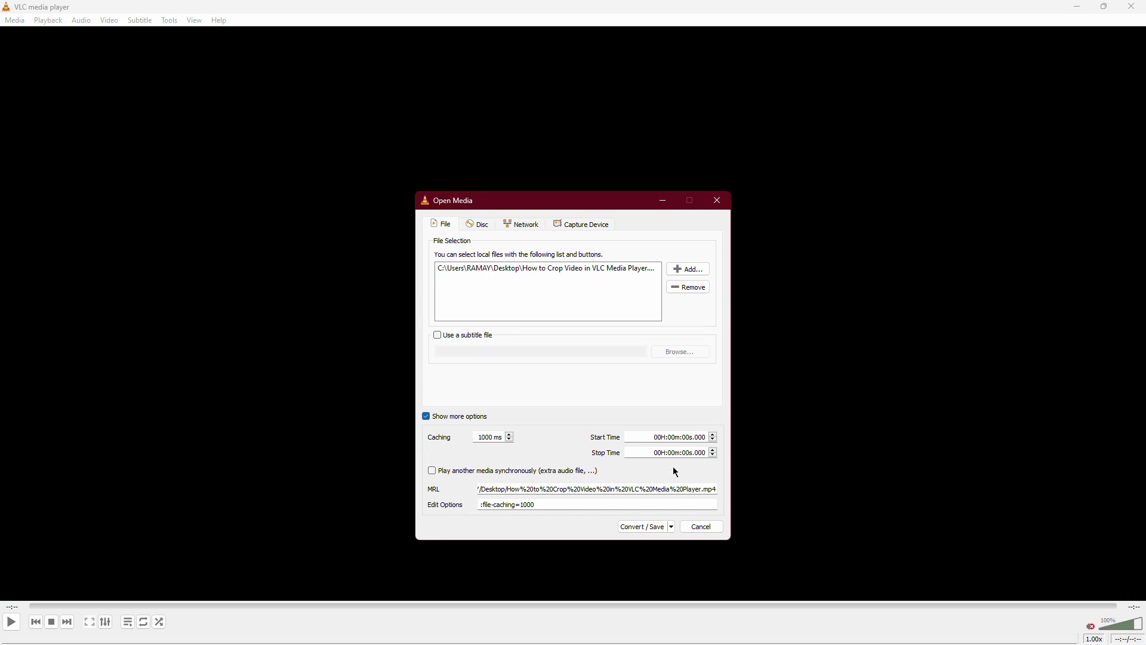
{"action": "left_click_drag", "start_coordinate": [656, 437], "coordinate": [752, 435]}
{"action": "left_click_drag", "start_coordinate": [656, 453], "coordinate": [713, 447]}
{"action": "left_click", "coordinate": [674, 475]}
{"action": "left_click_drag", "start_coordinate": [654, 437], "coordinate": [704, 437]}
Step: Enter 00H:02m:30s as the Start Time and 00H:03m:20s as the Stop Time
{"action": "key", "text": "Right"}
{"action": "type", "text": "02m:3"}
{"action": "type", "text": "0"}
{"action": "left_click", "coordinate": [637, 455]}
{"action": "type", "text": "3m:20"}
{"action": "left_click_drag", "start_coordinate": [652, 454], "coordinate": [722, 453]}
{"action": "left_click_drag", "start_coordinate": [654, 437], "coordinate": [704, 443]}
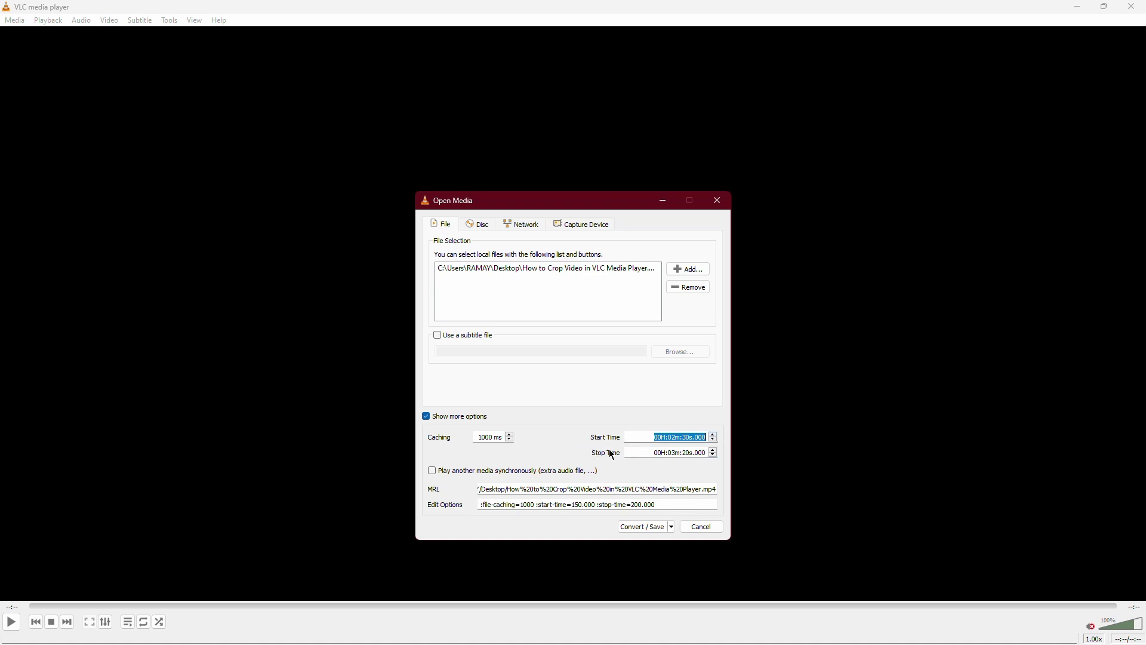
Step: Set the output destination to Downloads\Video, ready to name the file 'trimmed video'
{"action": "left_click", "coordinate": [645, 529]}
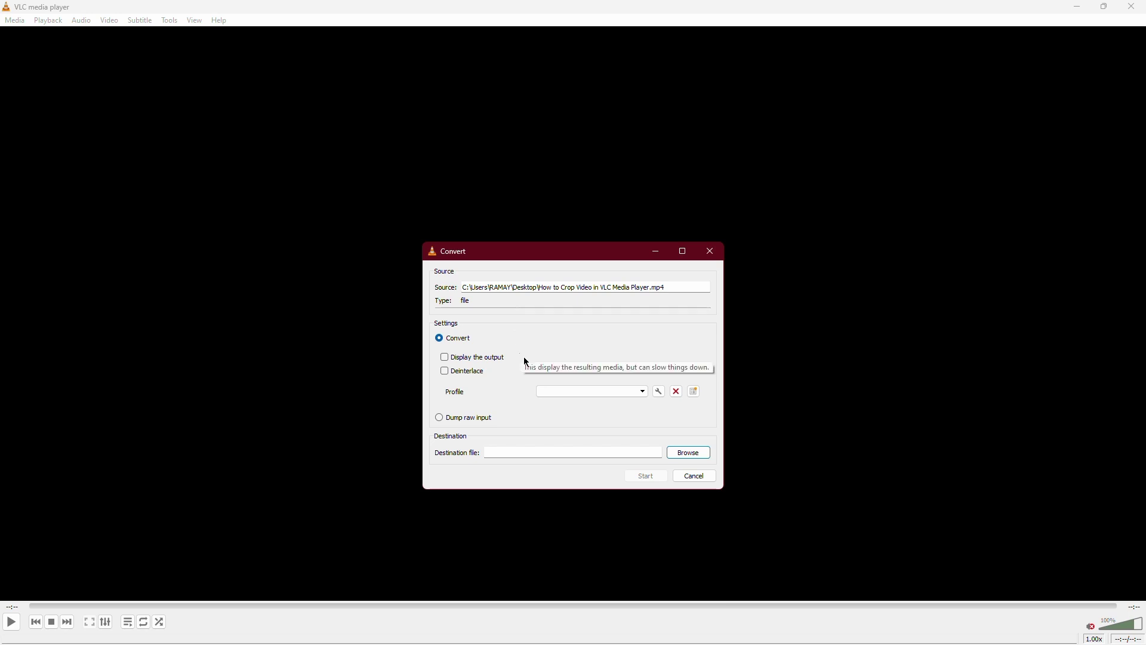
{"action": "left_click", "coordinate": [684, 454]}
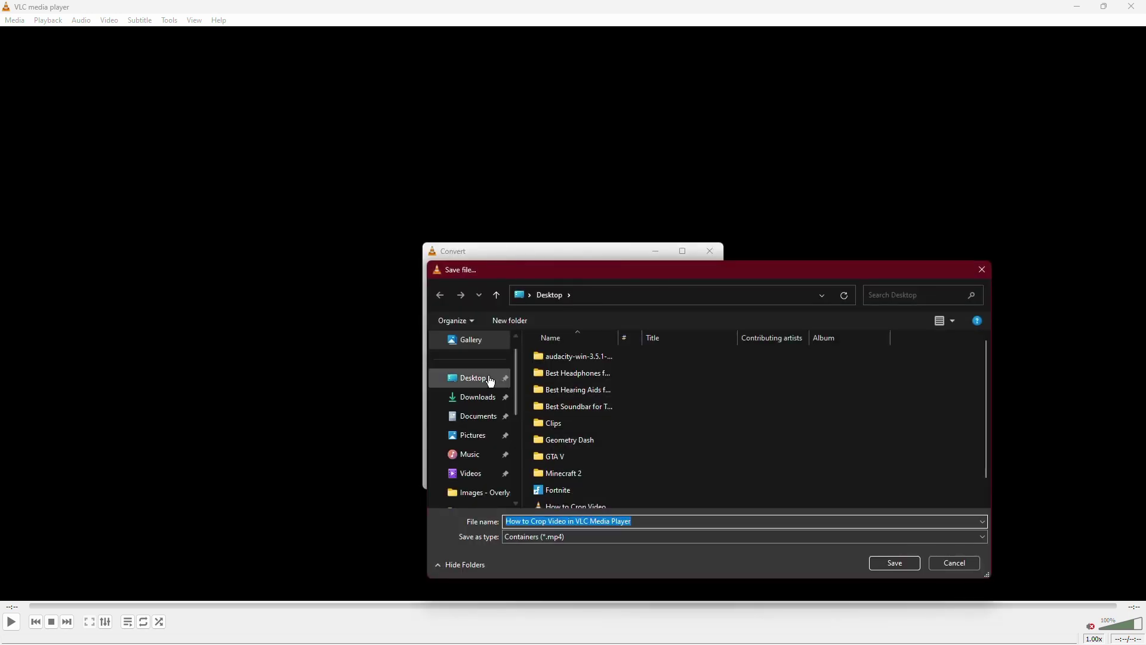
{"action": "left_click", "coordinate": [475, 397]}
{"action": "double_click", "coordinate": [555, 374]}
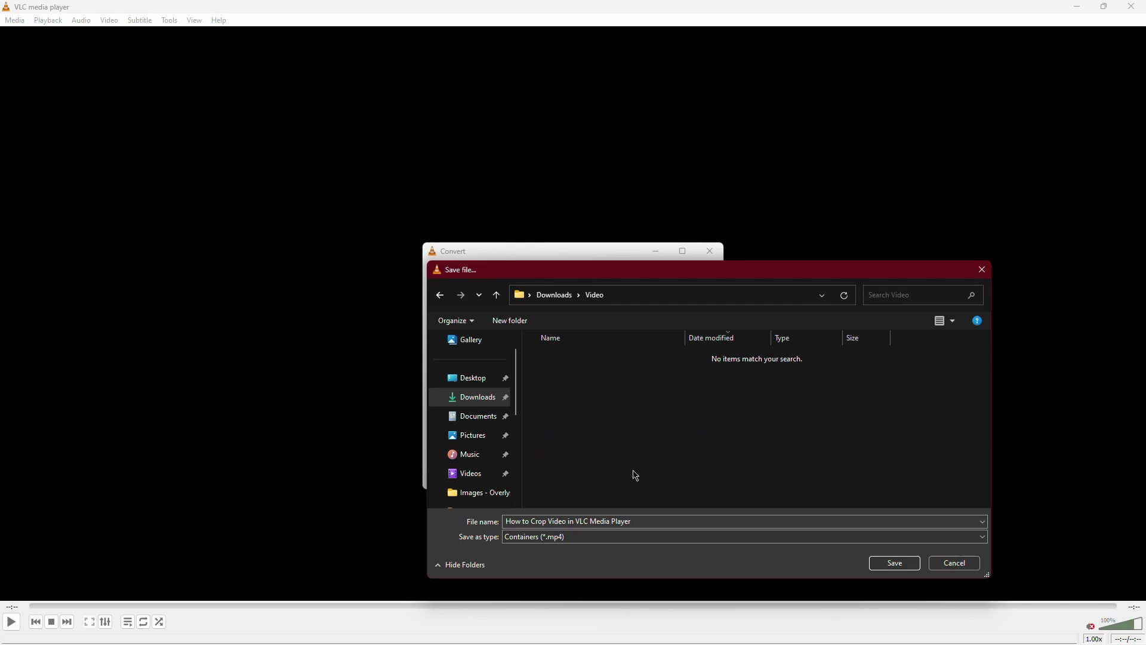
{"action": "left_click", "coordinate": [665, 521]}
{"action": "type", "text": "tri"}
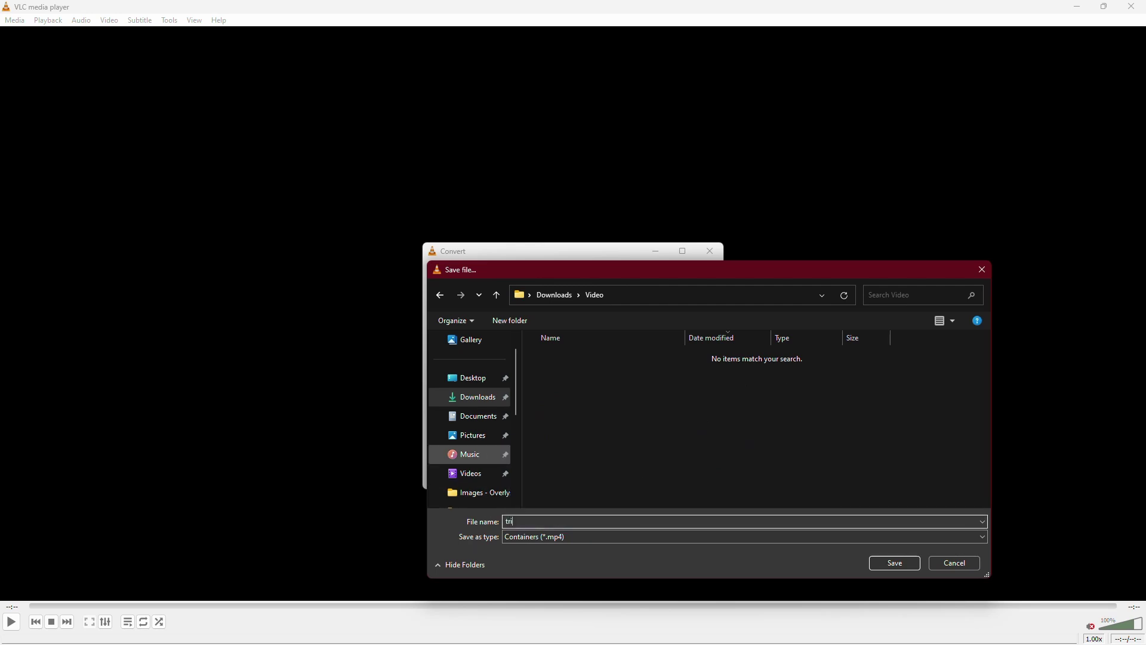
{"action": "type", "text": "mmed video"}
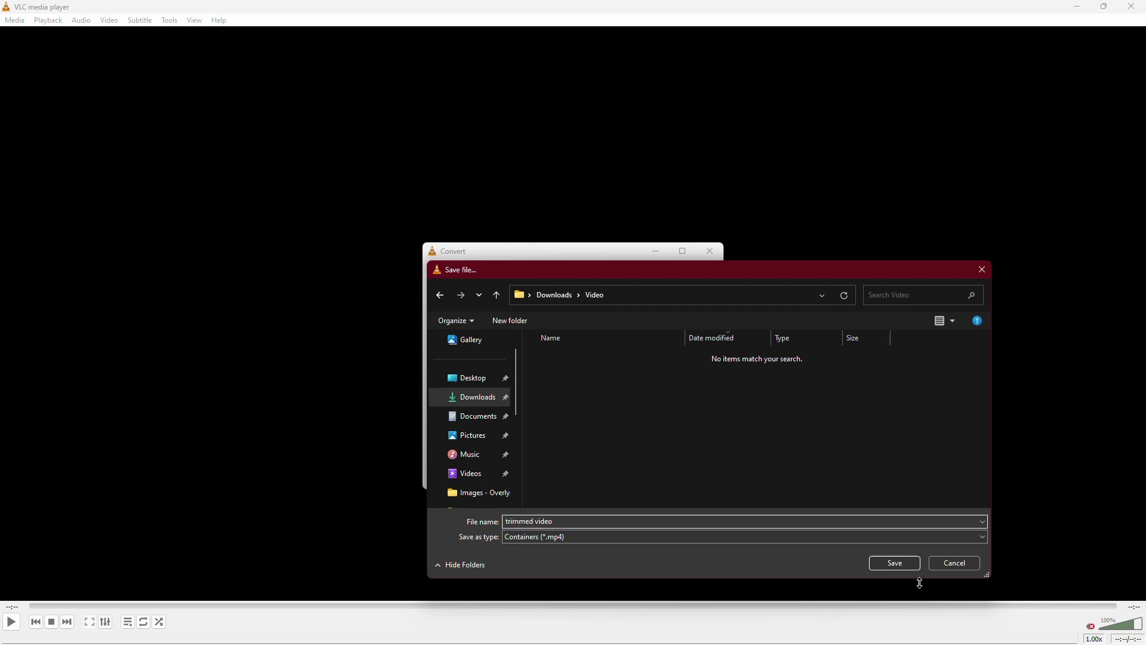
Step: Save and start the conversion, then browse to Downloads\Video in File Explorer
{"action": "left_click", "coordinate": [906, 565]}
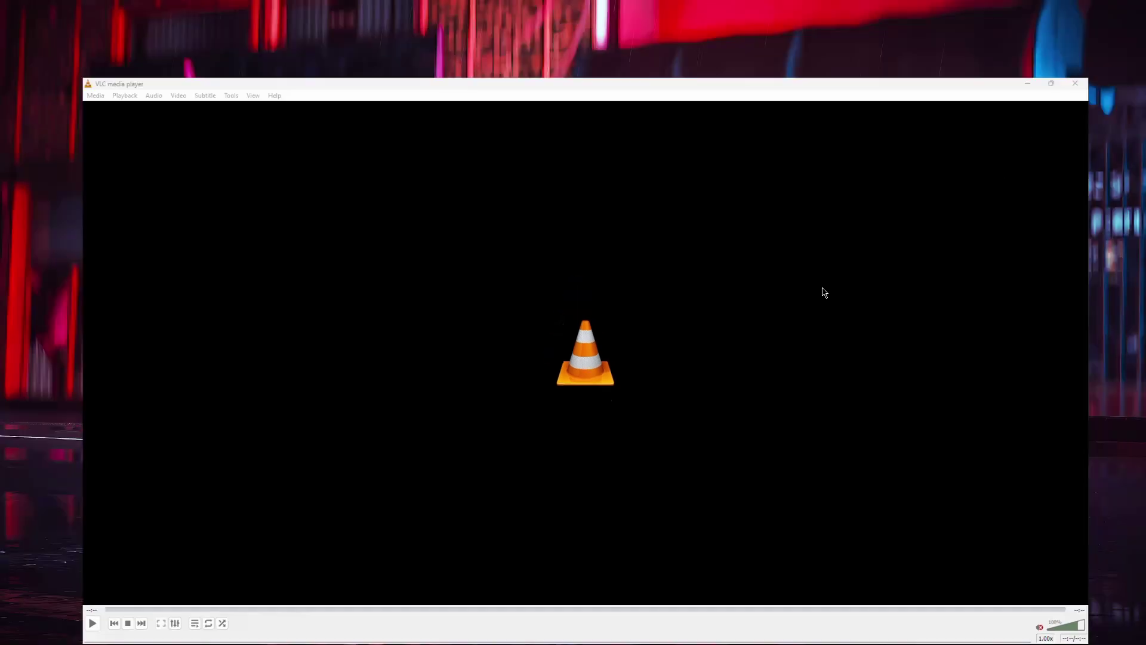
{"action": "left_click", "coordinate": [552, 631]}
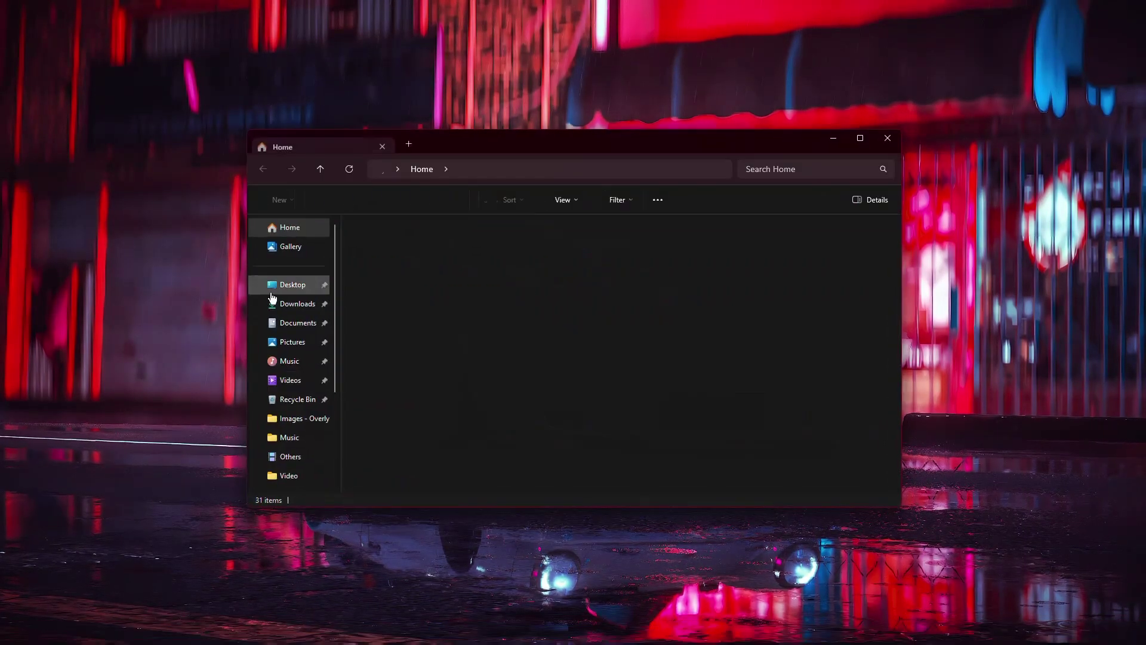
{"action": "left_click", "coordinate": [314, 302]}
{"action": "double_click", "coordinate": [415, 241]}
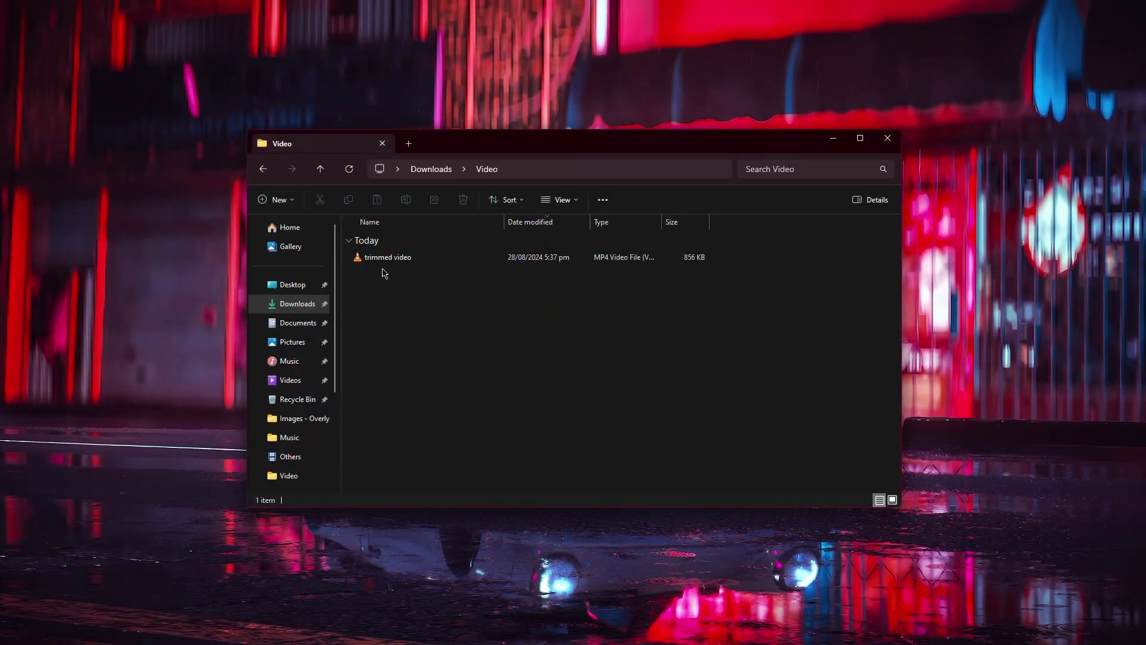
Step: Play 'trimmed video' in VLC through to the end, then close the player
{"action": "left_click", "coordinate": [386, 261]}
{"action": "double_click", "coordinate": [389, 262]}
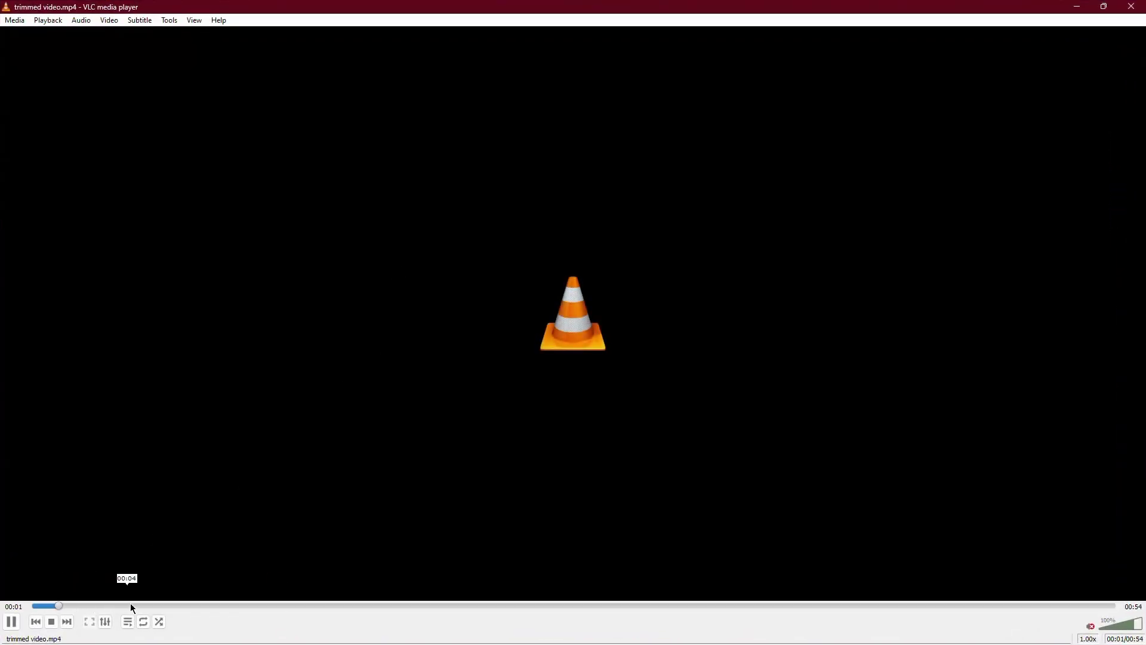
{"action": "left_click", "coordinate": [1110, 606]}
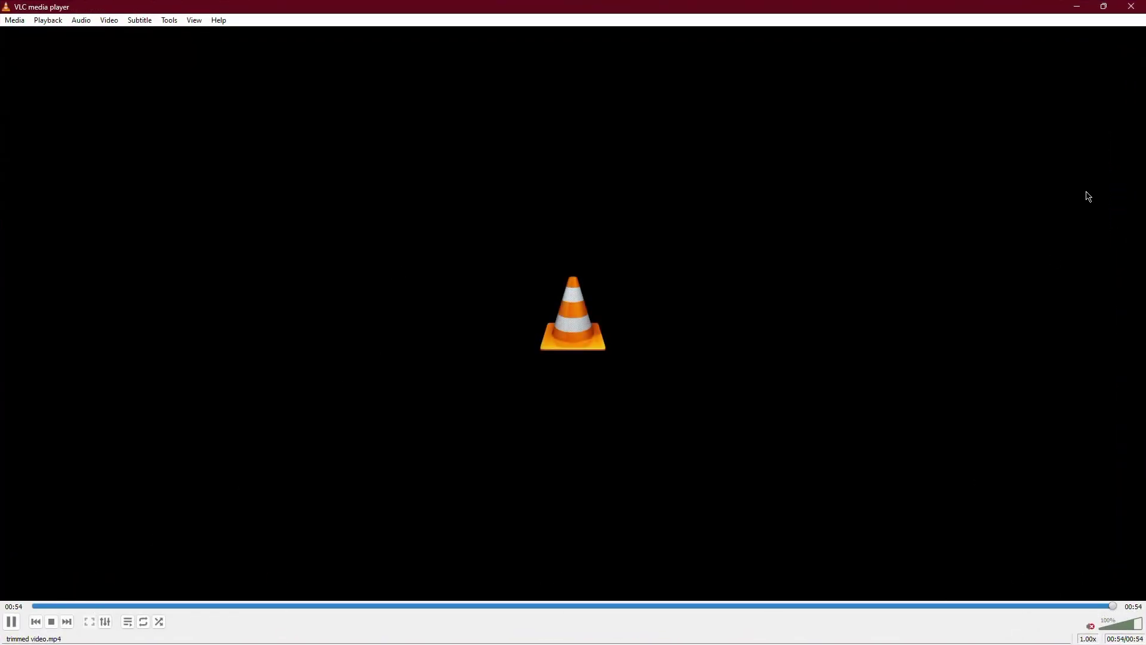
{"action": "left_click", "coordinate": [1130, 7]}
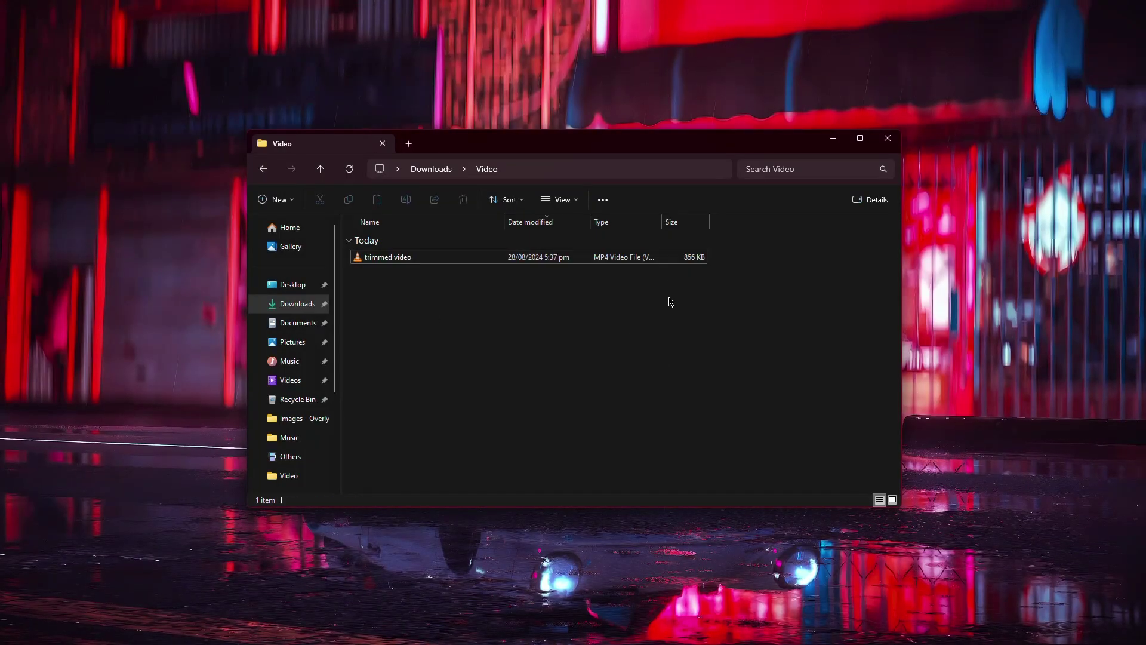